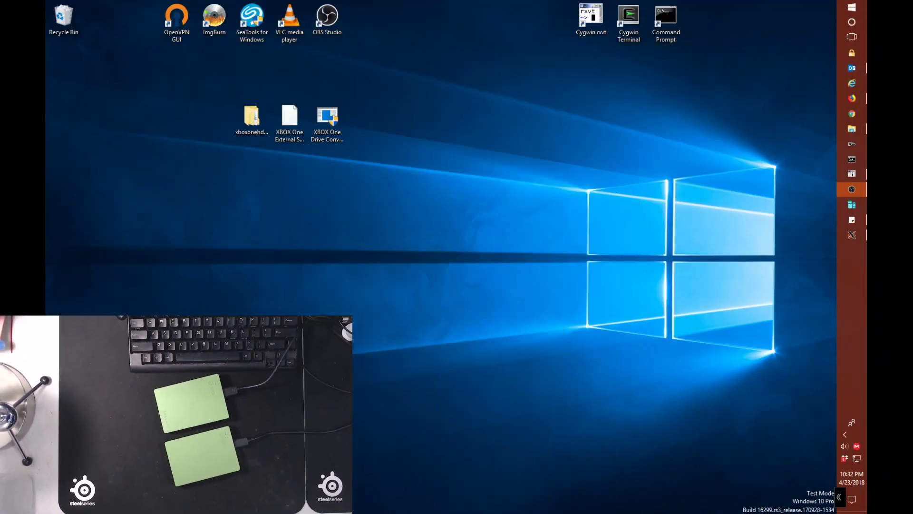
Step: Open the converter RAR archive to view its contents
left_click(291, 119)
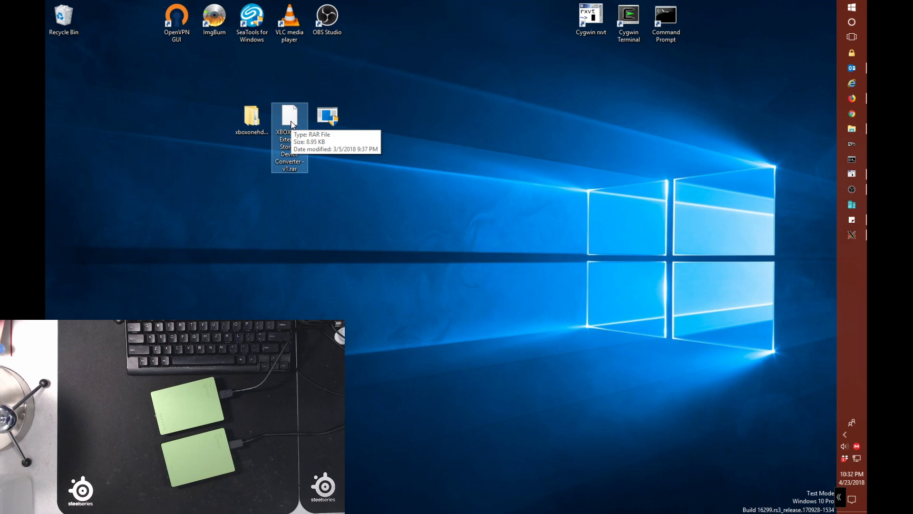
right_click(290, 121)
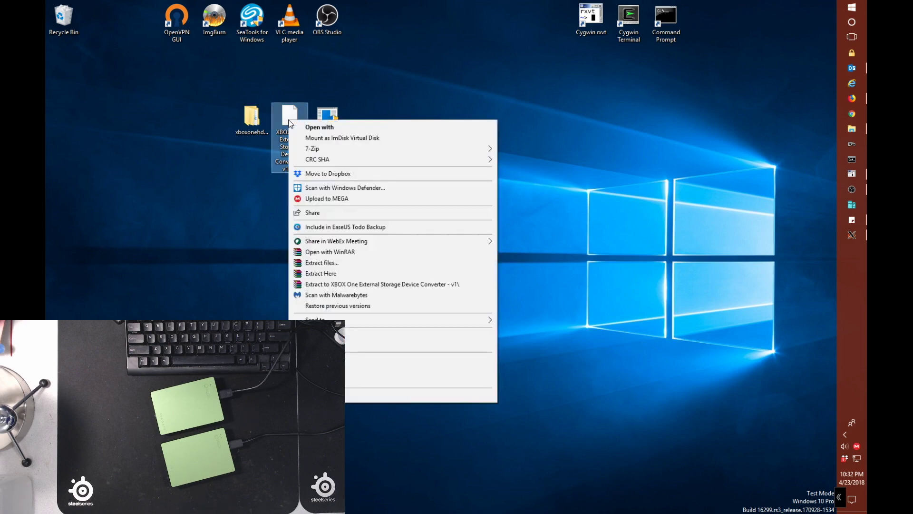
mouse_move(305, 149)
left_click(527, 149)
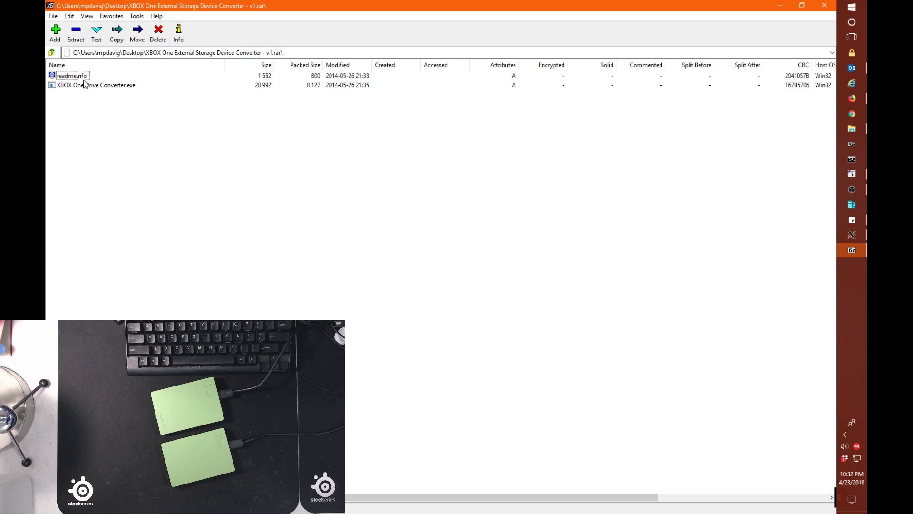
Step: Find the converter program in the archive, close it, and select XBOX One Drive Converter on the desktop
left_click(83, 87)
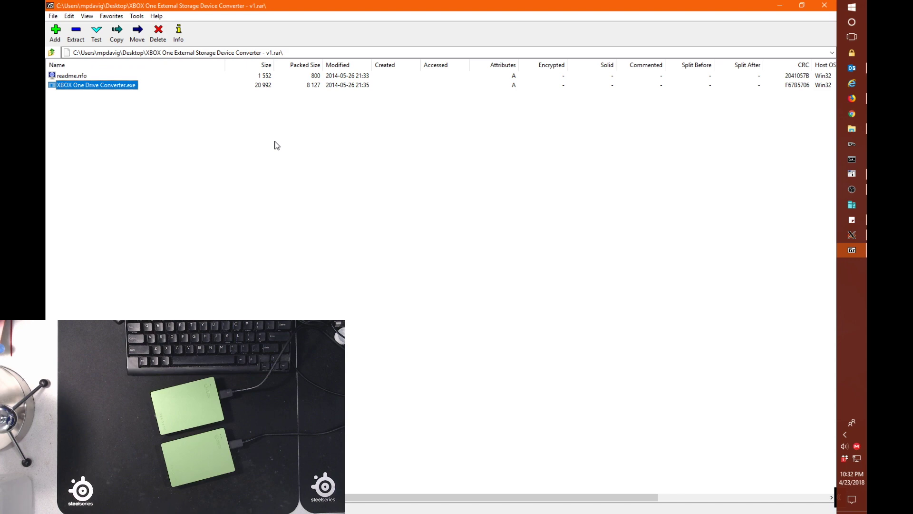
left_click(823, 7)
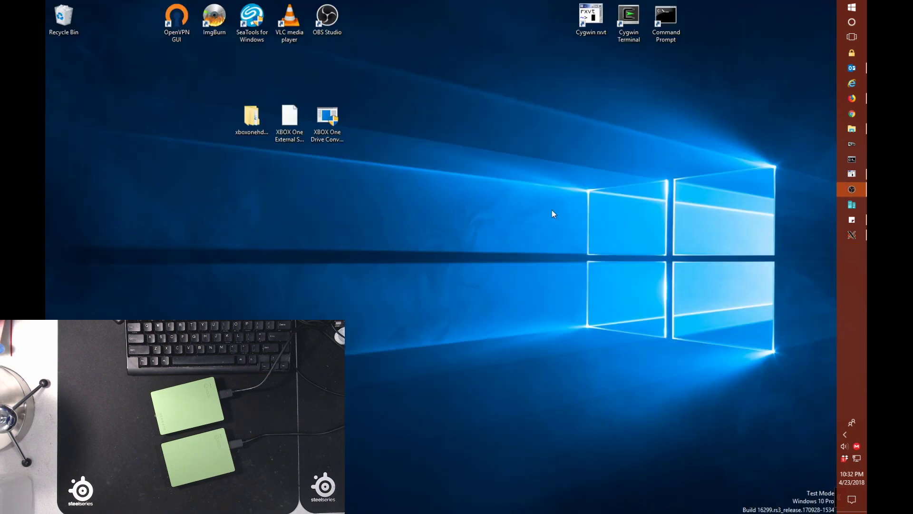
left_click(330, 123)
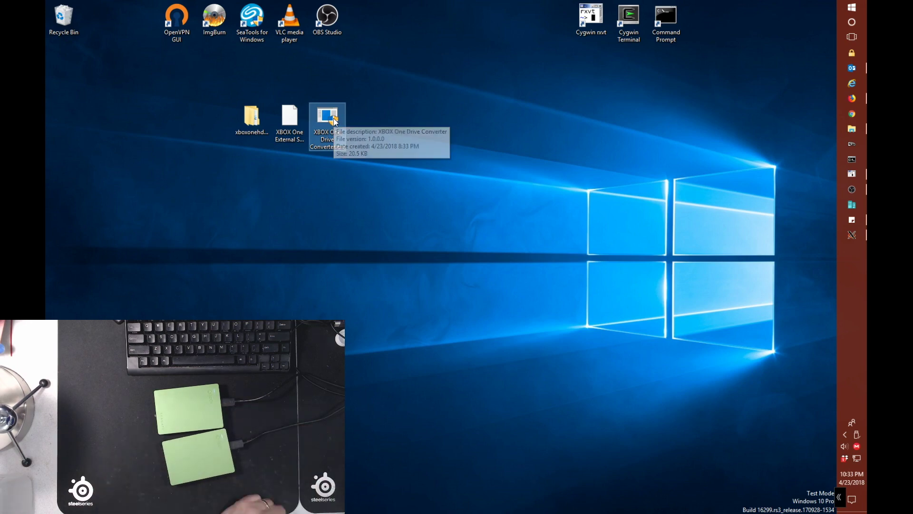
Step: Launch the converter and scan, listing PhysicalDrive3 and PhysicalDrive4 in XBOX Mode
right_click(331, 121)
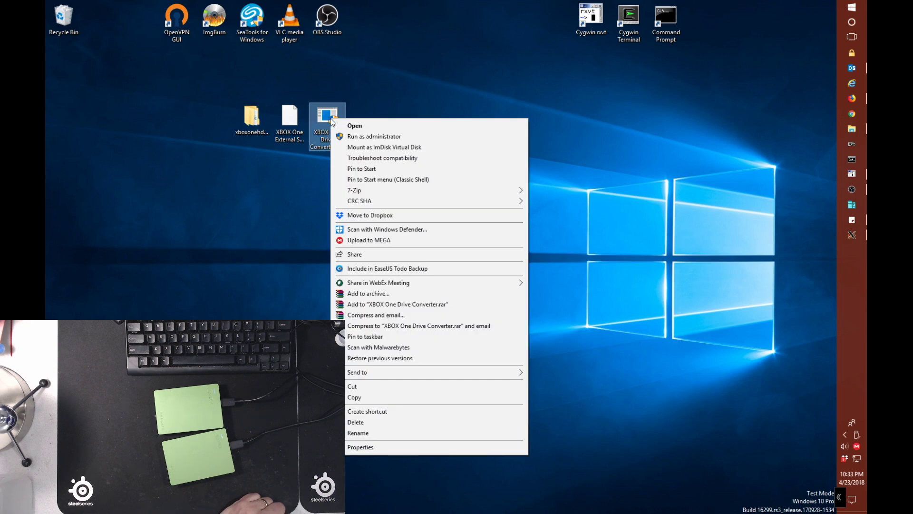
left_click(364, 85)
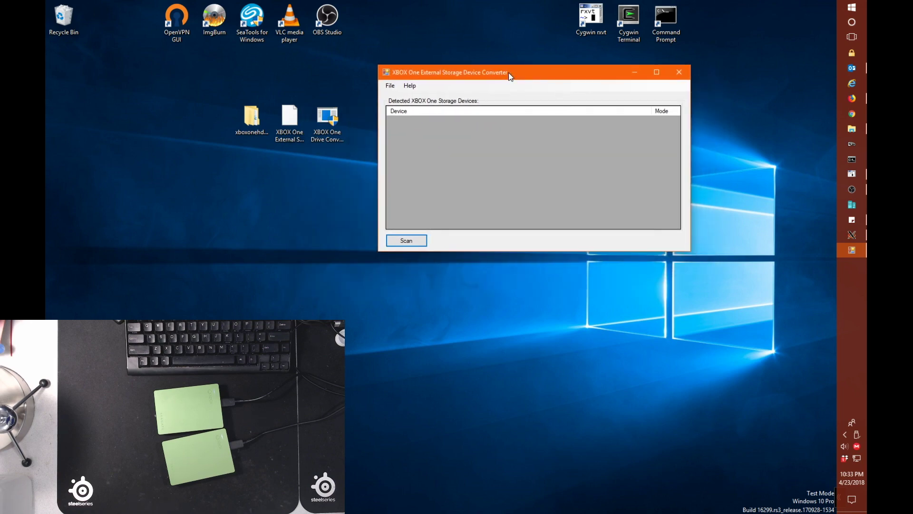
left_click(405, 242)
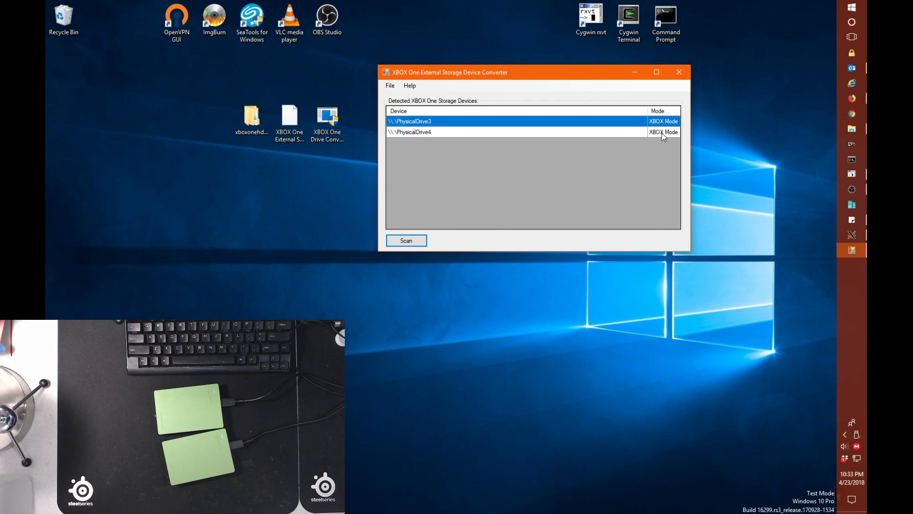
Step: Launch Disk Management with diskmgmt.msc from Run, declining to initialize the new disks
left_click(852, 7)
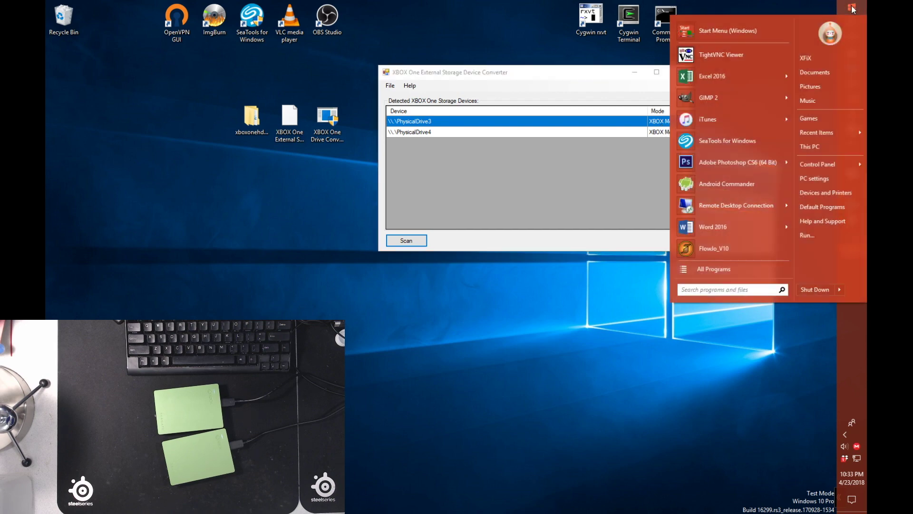
left_click(823, 233)
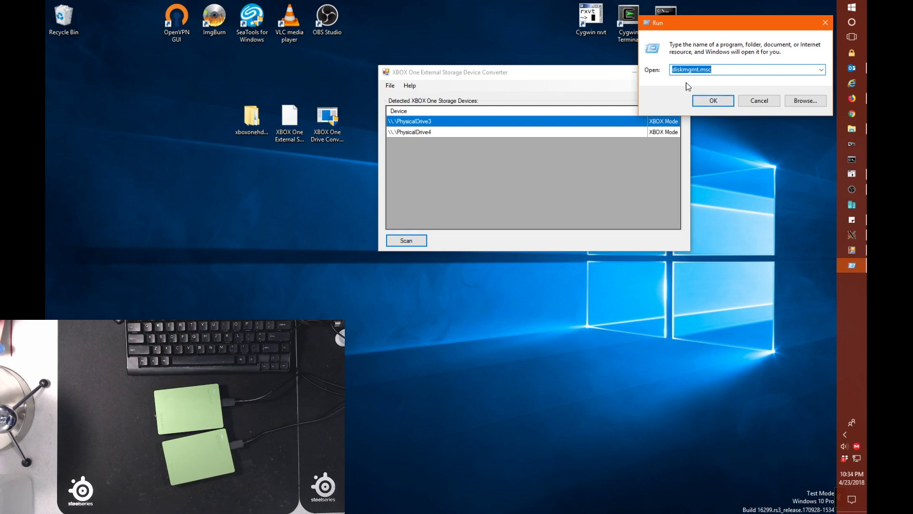
left_click(726, 101)
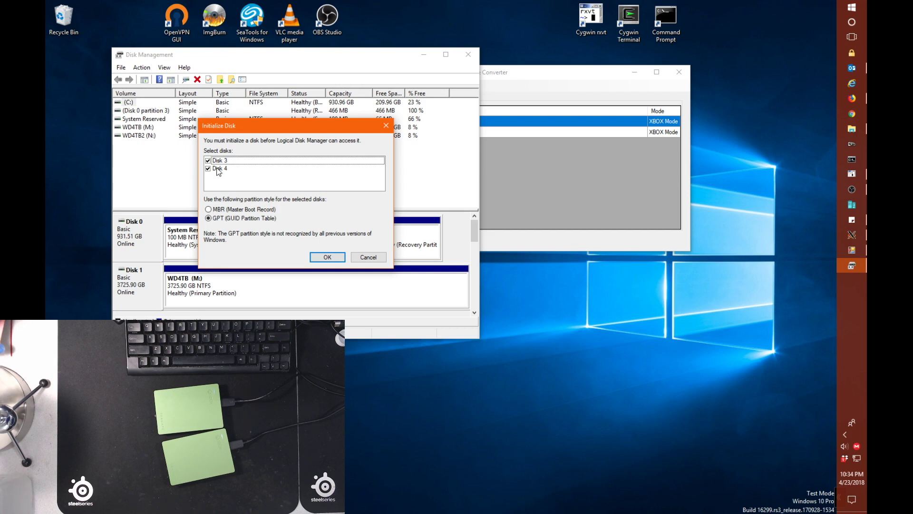
left_click(381, 125)
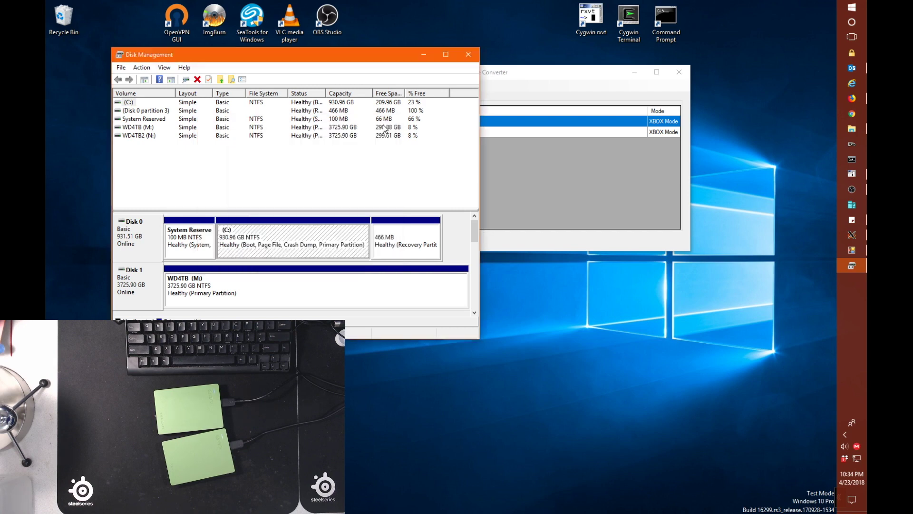
Step: Bring Disk 3 and Disk 4 into view and move Disk Management aside
left_click_drag(475, 233, 475, 244)
left_click(475, 308)
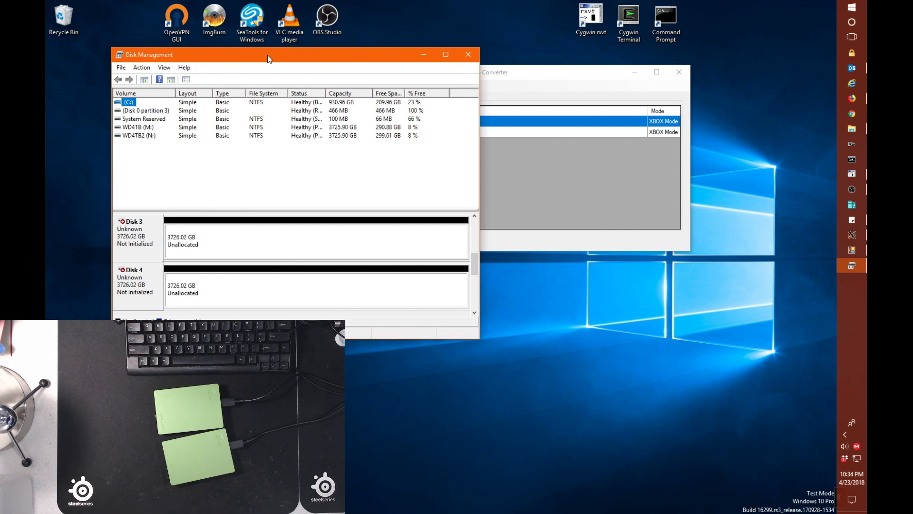
left_click_drag(267, 55, 587, 206)
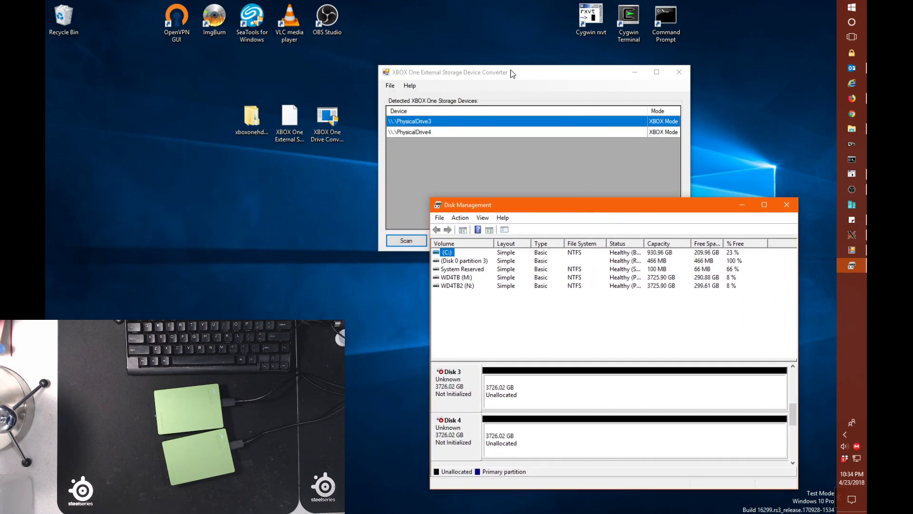
Step: Switch PhysicalDrive3 from XBOX Mode to PC Mode
left_click_drag(509, 72, 558, 10)
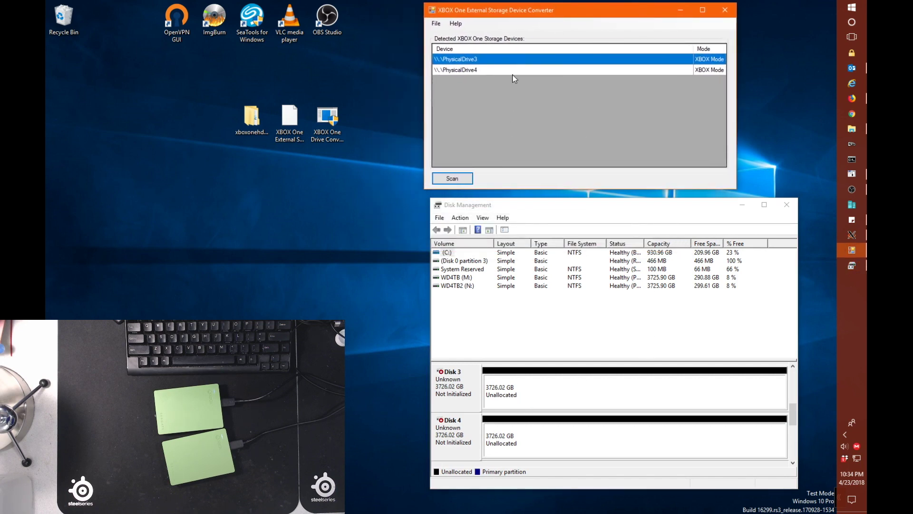
right_click(465, 61)
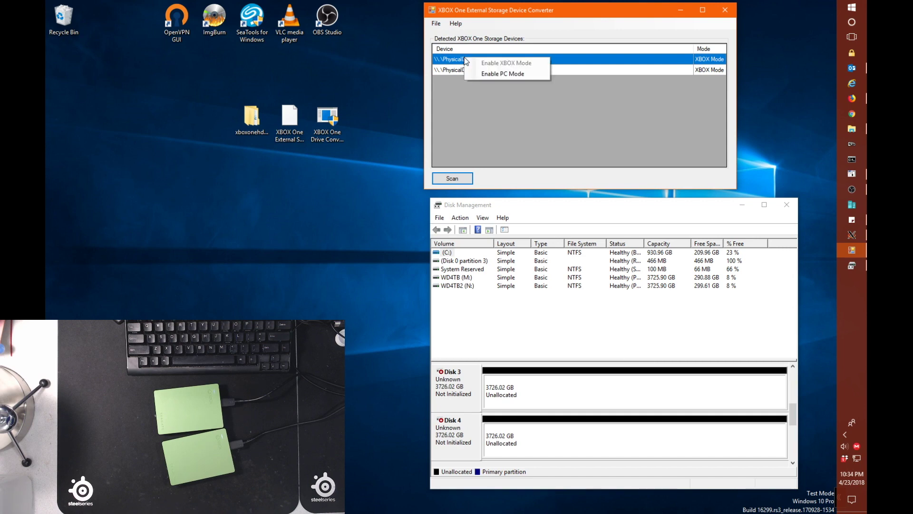
left_click(477, 75)
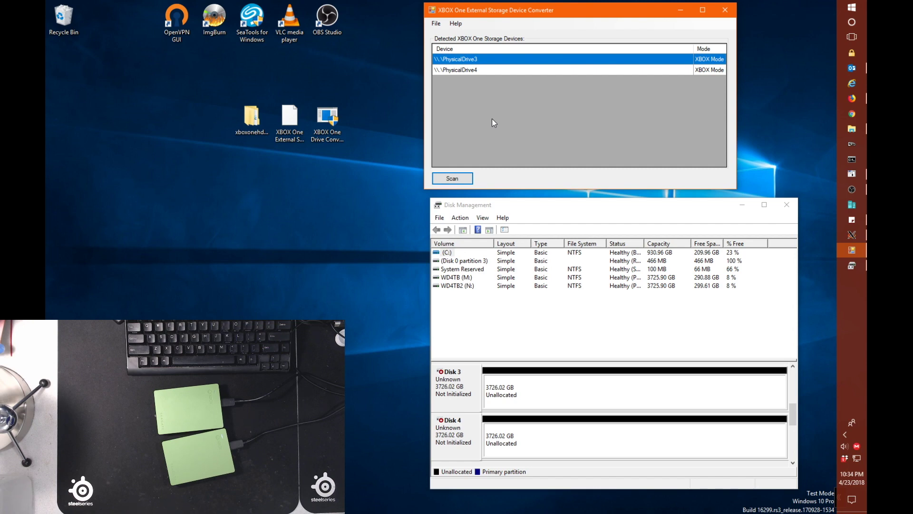
Step: Switch PhysicalDrive4 to PC Mode and rescan to confirm both drives show PC Mode
left_click(465, 70)
right_click(466, 70)
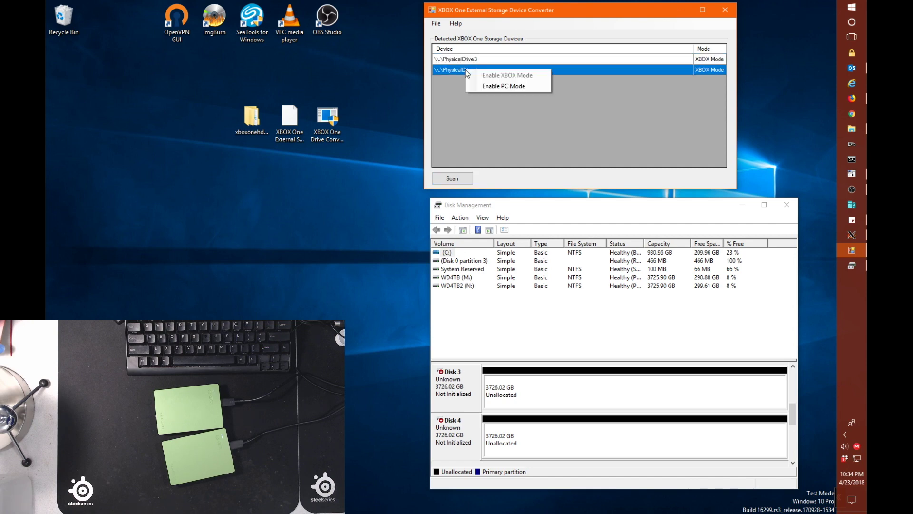
left_click(475, 86)
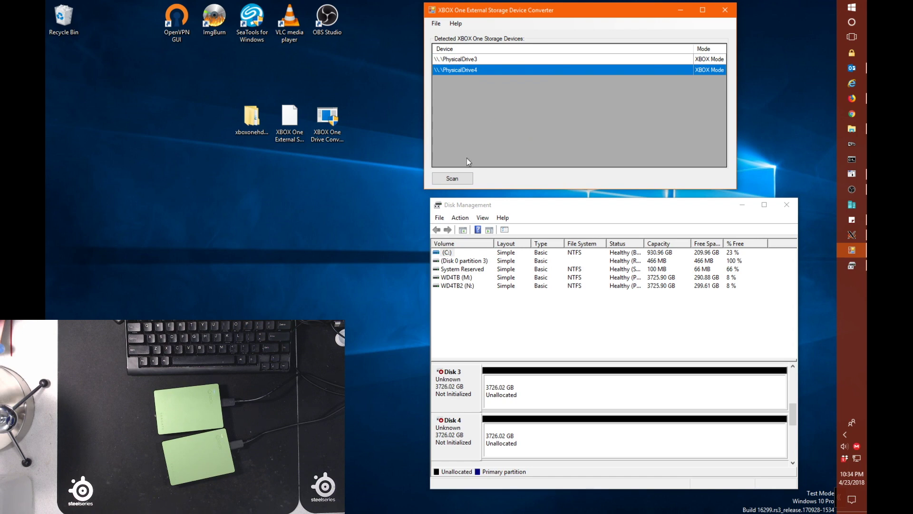
left_click(451, 178)
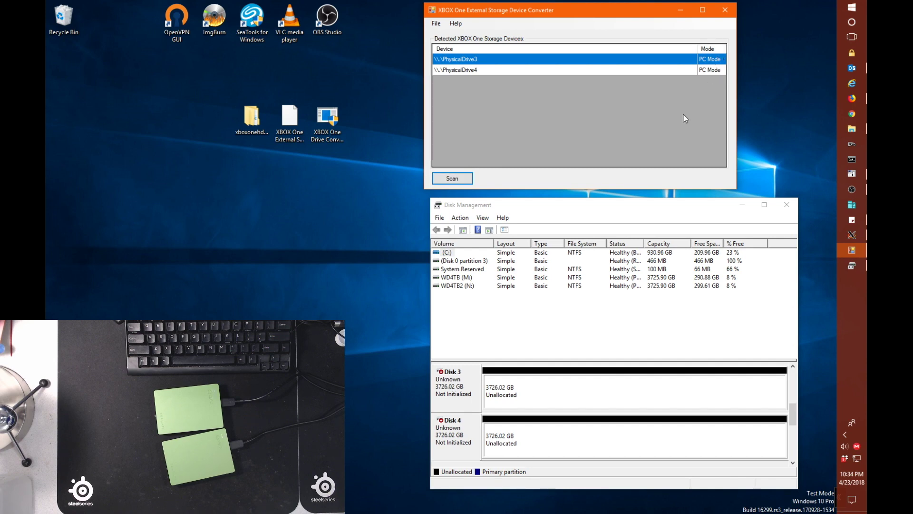
left_click(617, 212)
Step: Rescan disks and check the Safely Remove list for 4TBextD (D:) and 4TBExt3 (G:)
left_click(460, 217)
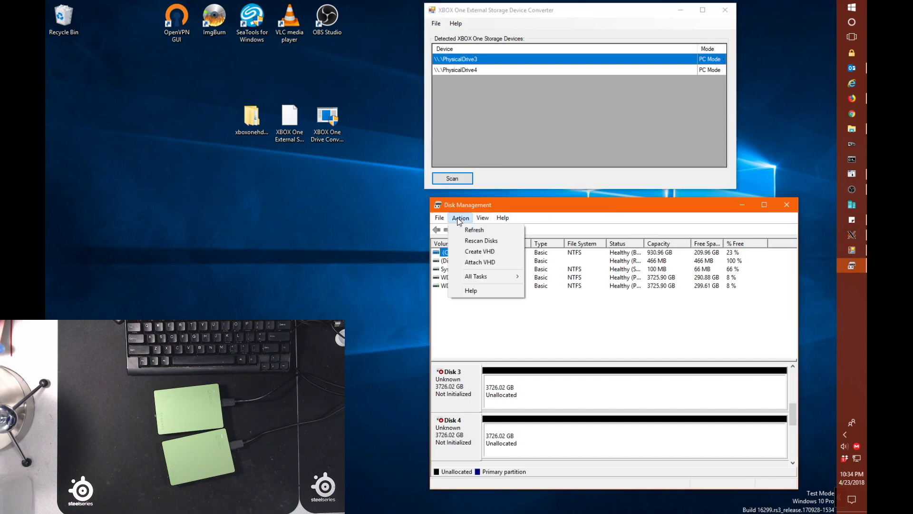
left_click(465, 230)
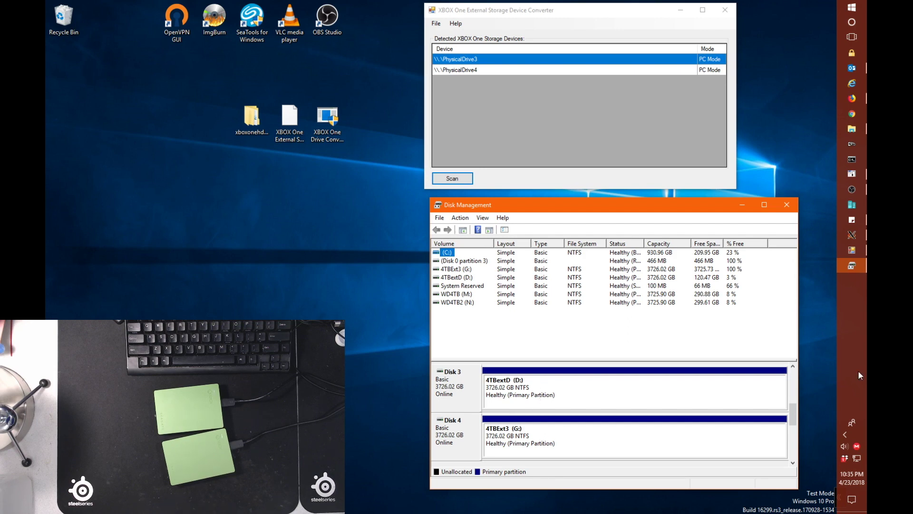
left_click(845, 434)
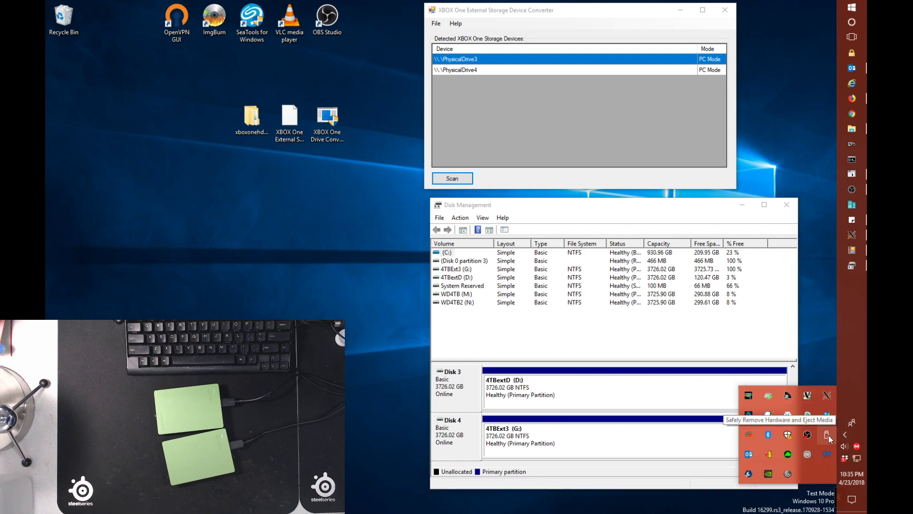
left_click(828, 435)
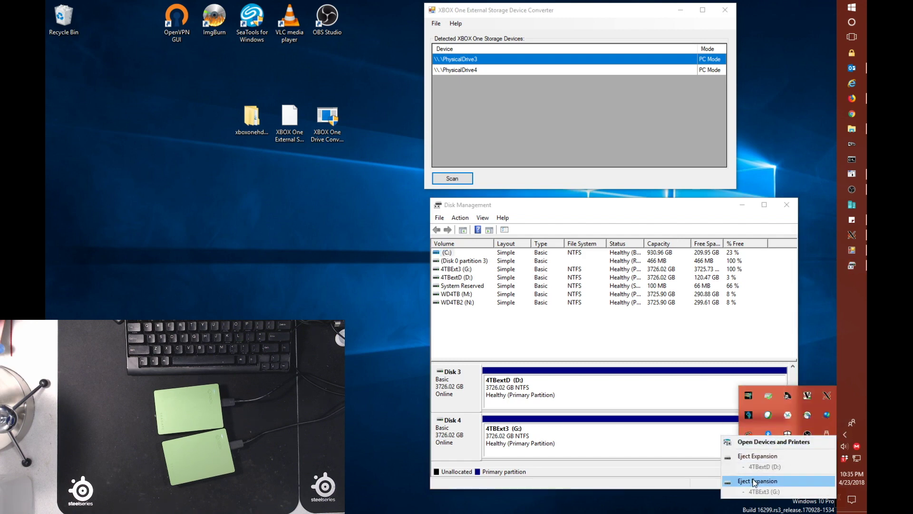
left_click(820, 350)
left_click(460, 218)
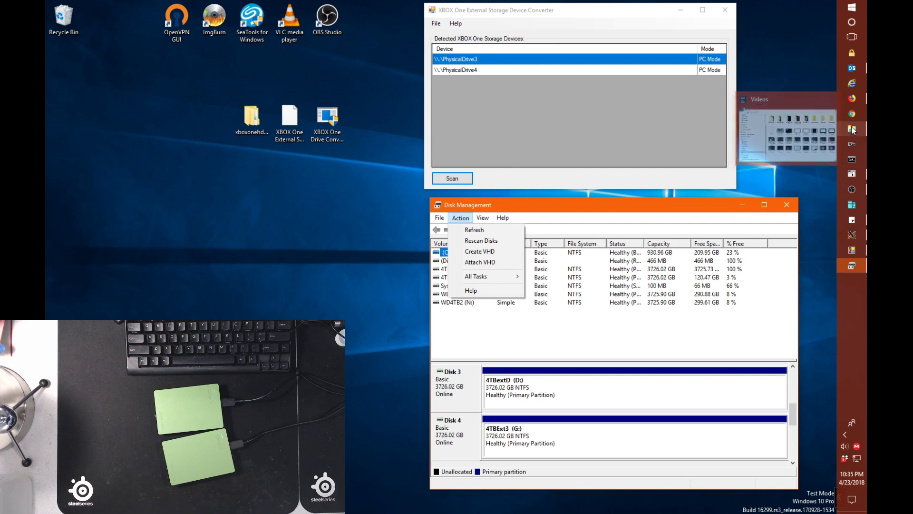
Step: Open This PC in a new File Explorer window and arrange it beside Disk Management
middle_click(852, 130)
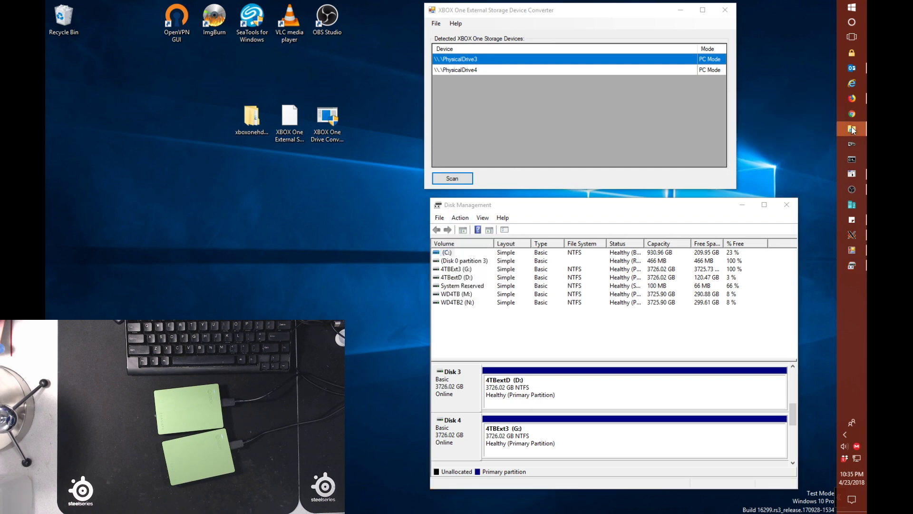
left_click_drag(111, 135, 464, 66)
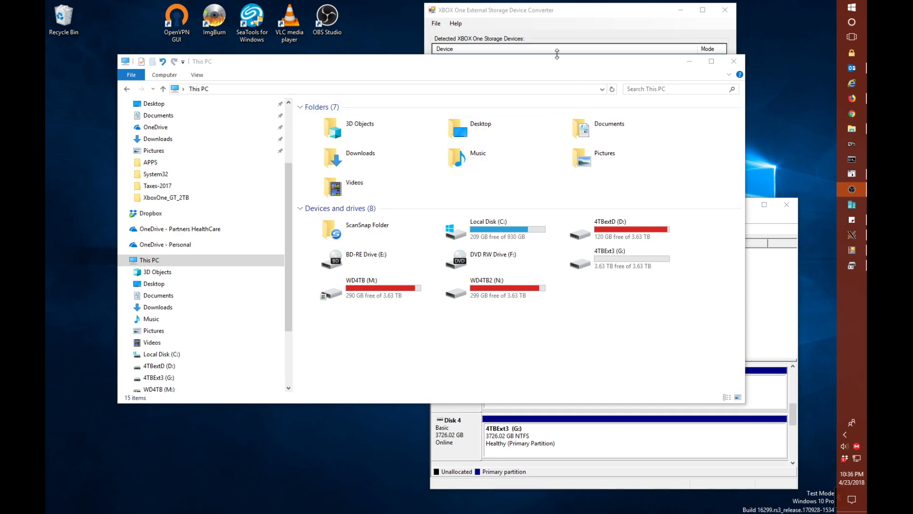
left_click_drag(557, 64, 464, 51)
left_click(661, 205)
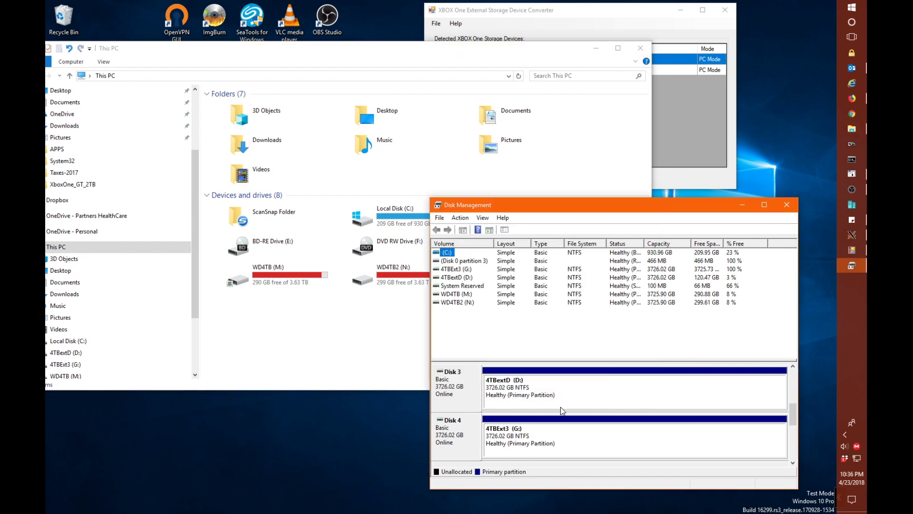
left_click_drag(569, 207, 575, 231)
left_click(452, 52)
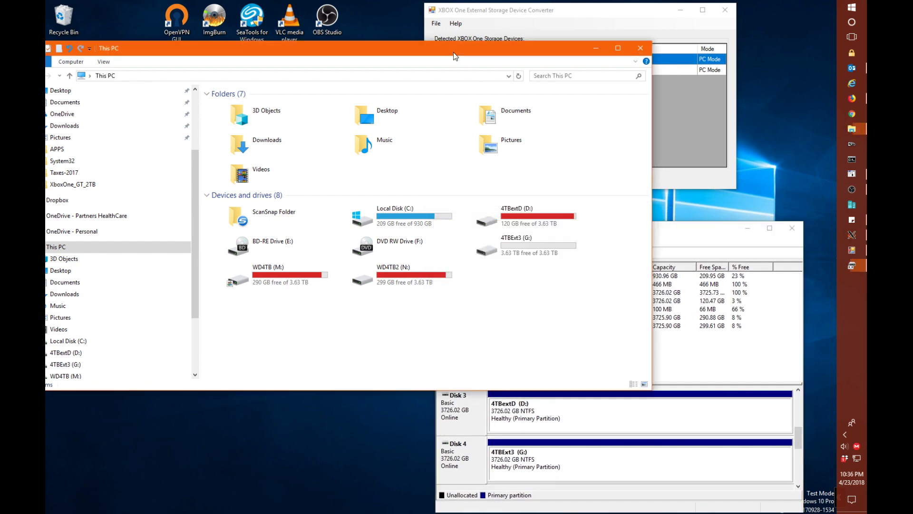
Step: Open the 4TBextD (D:) drive to list its 1,198 files
left_click(519, 251)
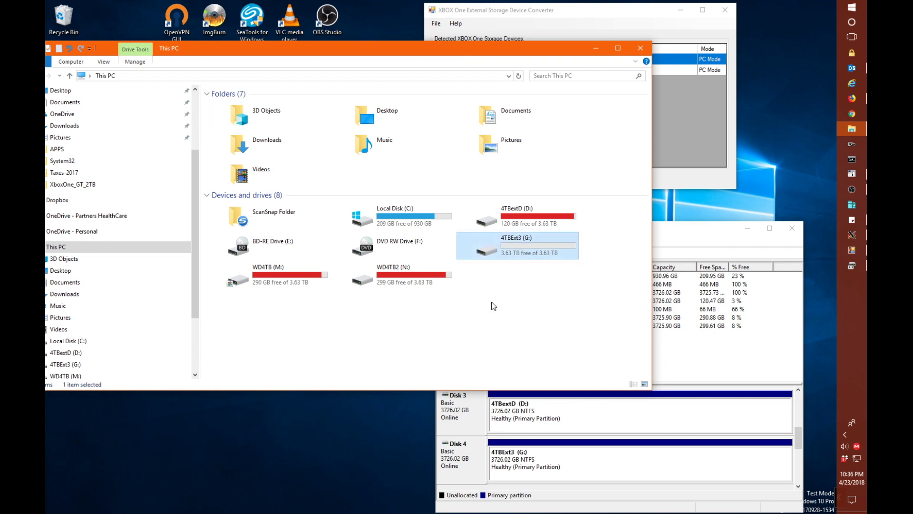
left_click(495, 224)
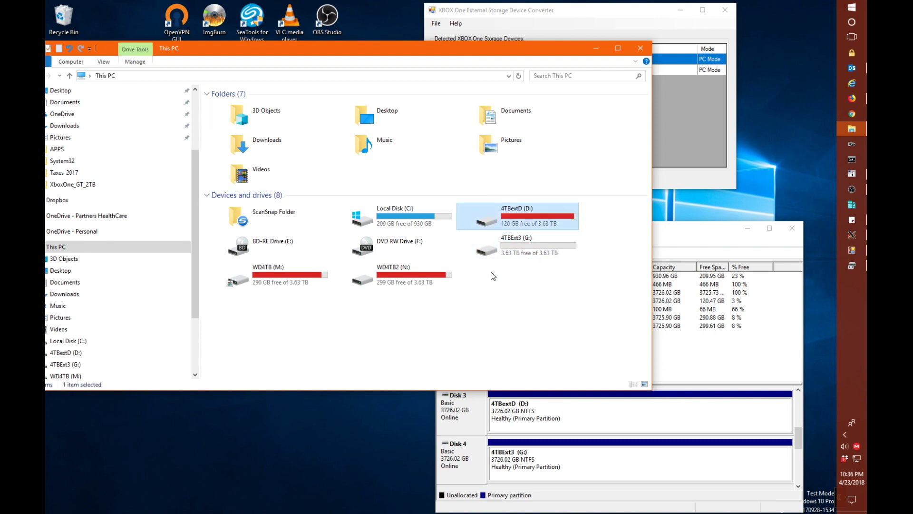
double_click(502, 224)
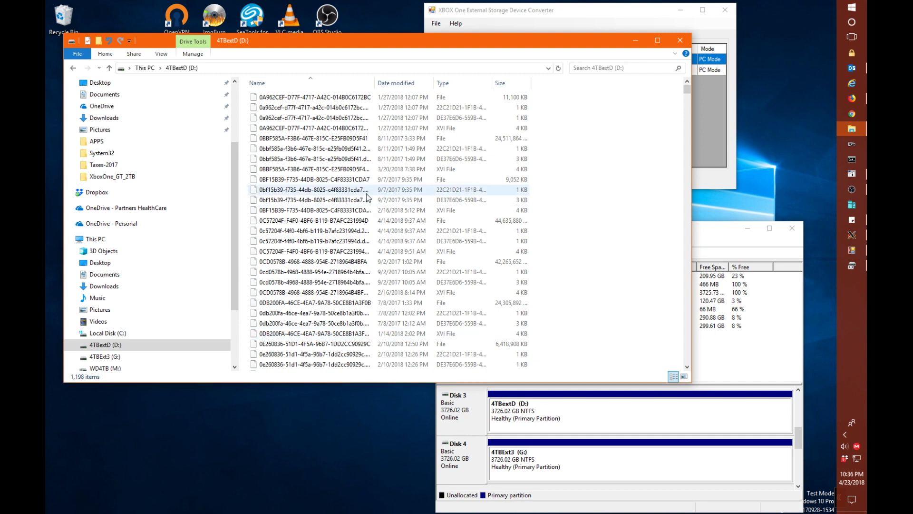
Step: Select and copy all 1,198 files on 4TBextD (D:)
left_click(105, 54)
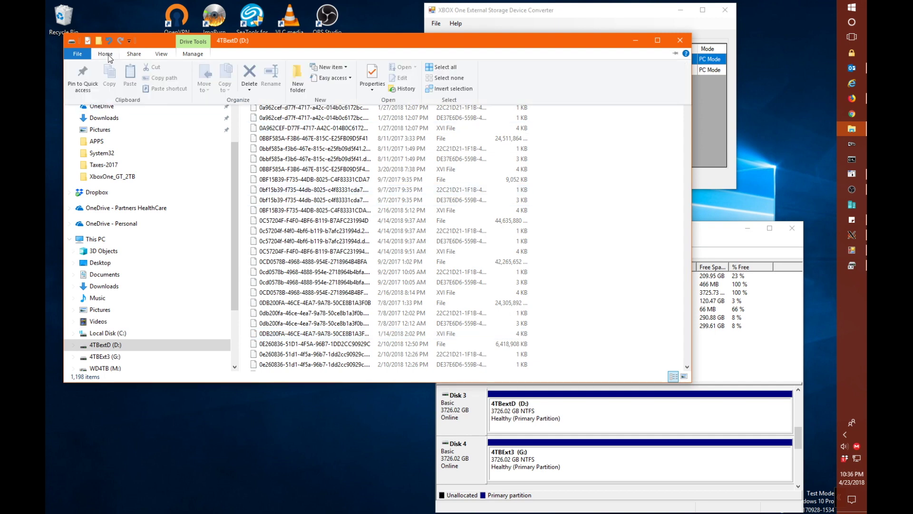
left_click(436, 68)
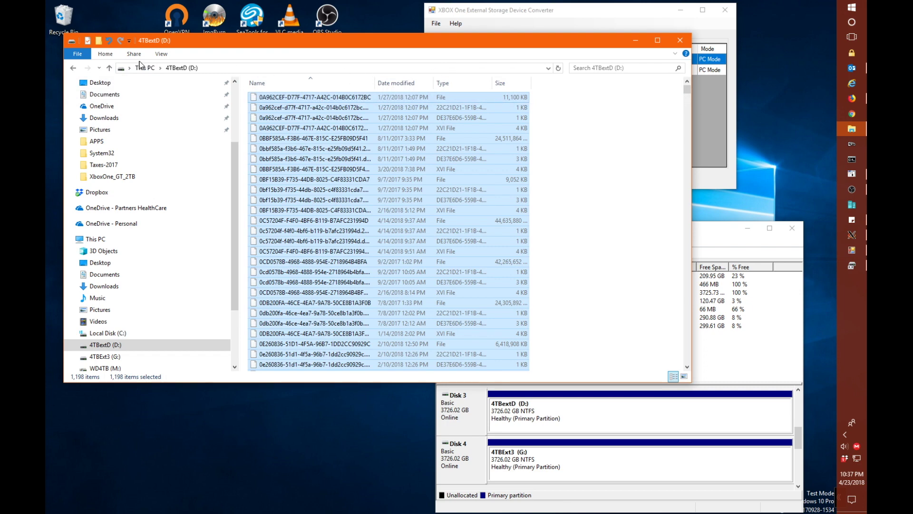
left_click(108, 55)
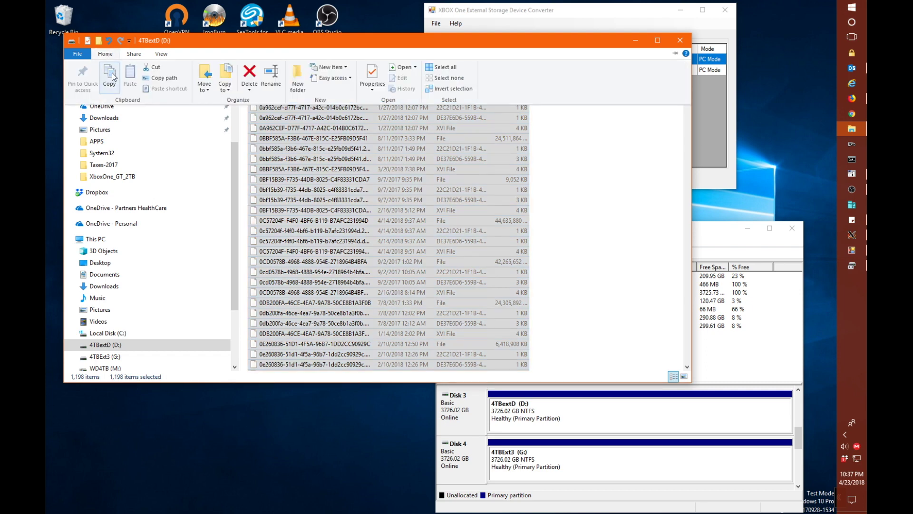
left_click(113, 73)
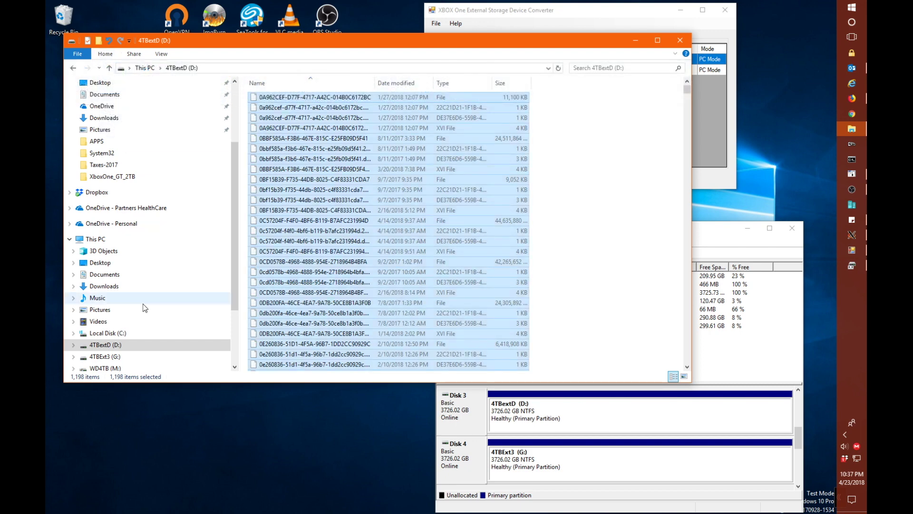
Step: Paste the files onto 4TBExt3 (G:) and move the copy progress window aside
left_click(114, 360)
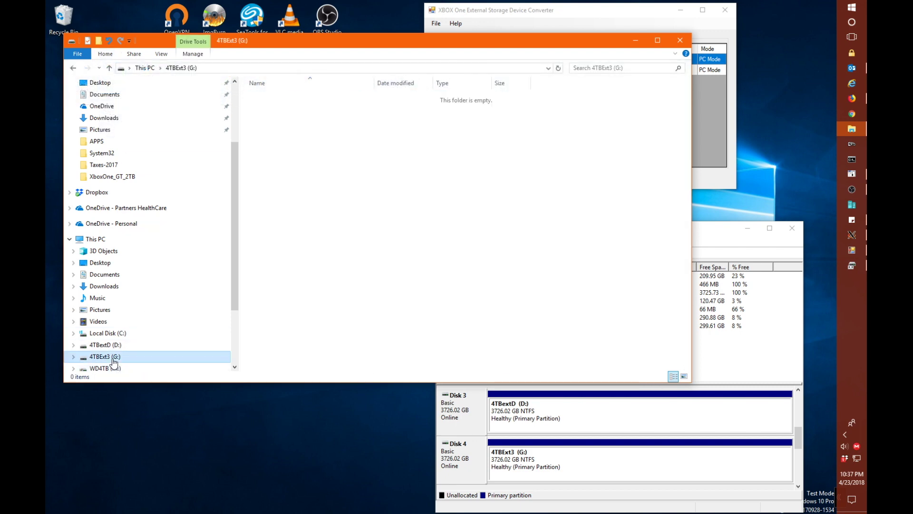
left_click(111, 57)
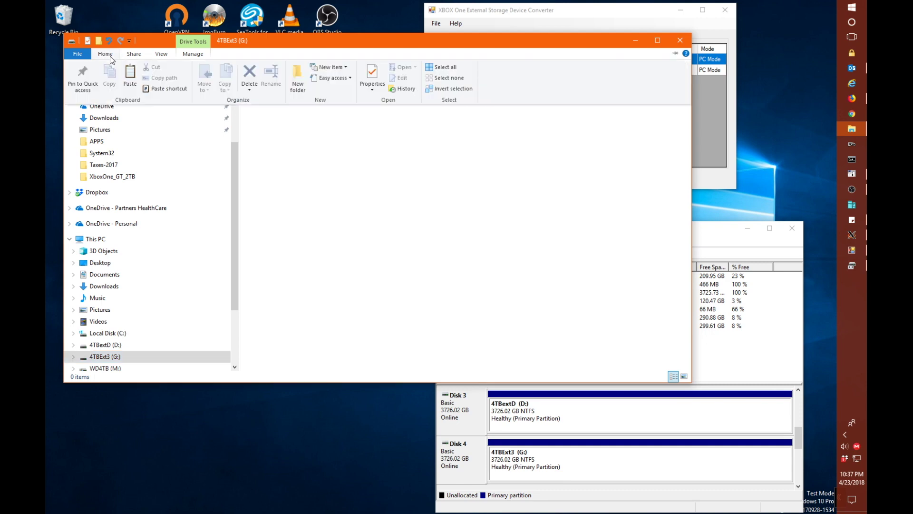
left_click(410, 147)
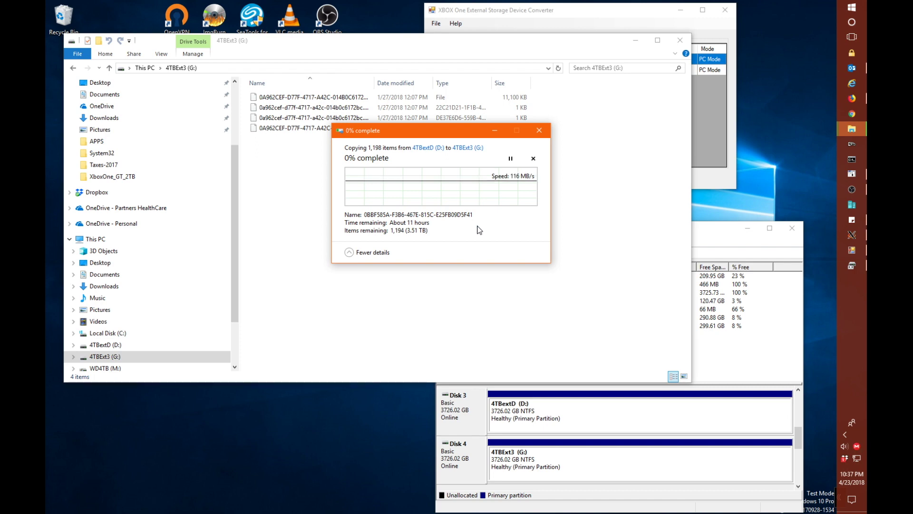
left_click_drag(437, 134, 423, 213)
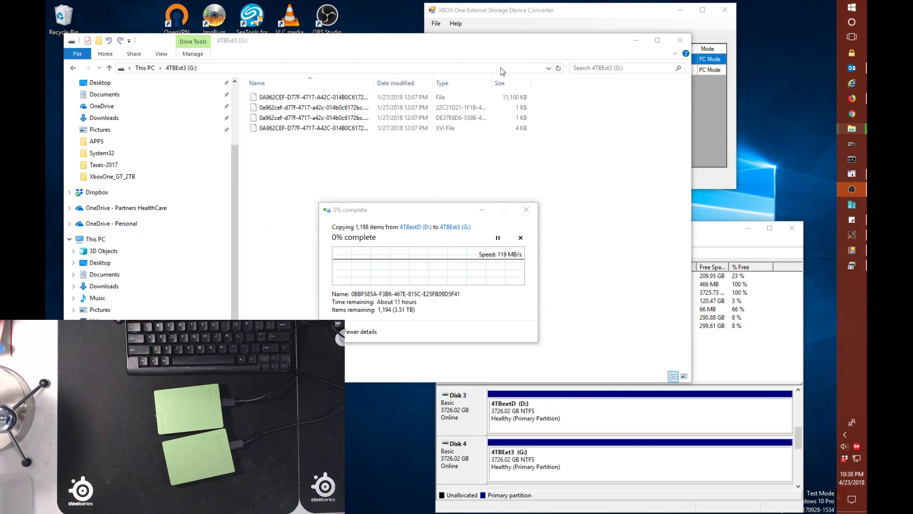
left_click(576, 17)
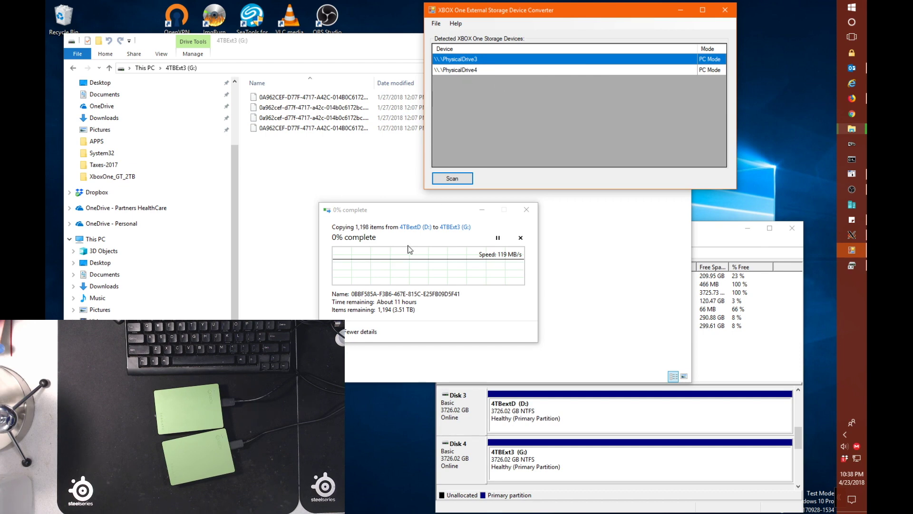
right_click(467, 57)
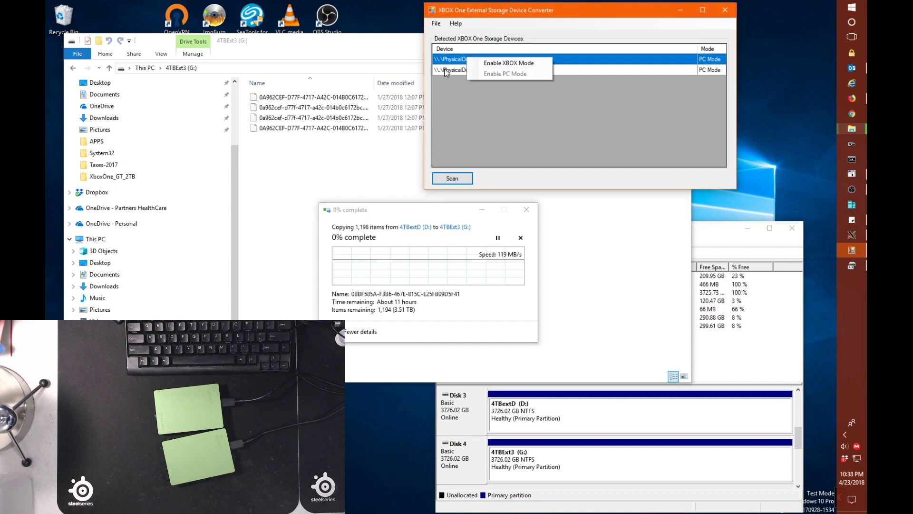
left_click(450, 72)
right_click(450, 72)
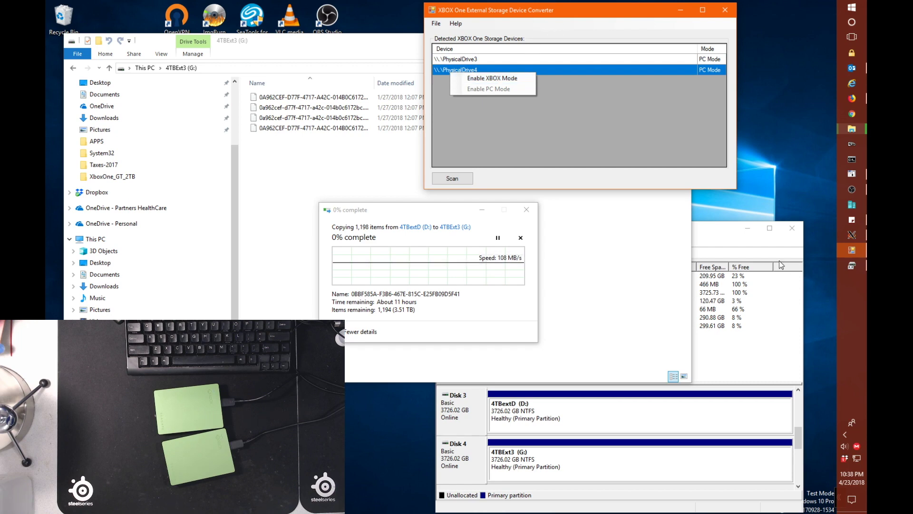
left_click(846, 434)
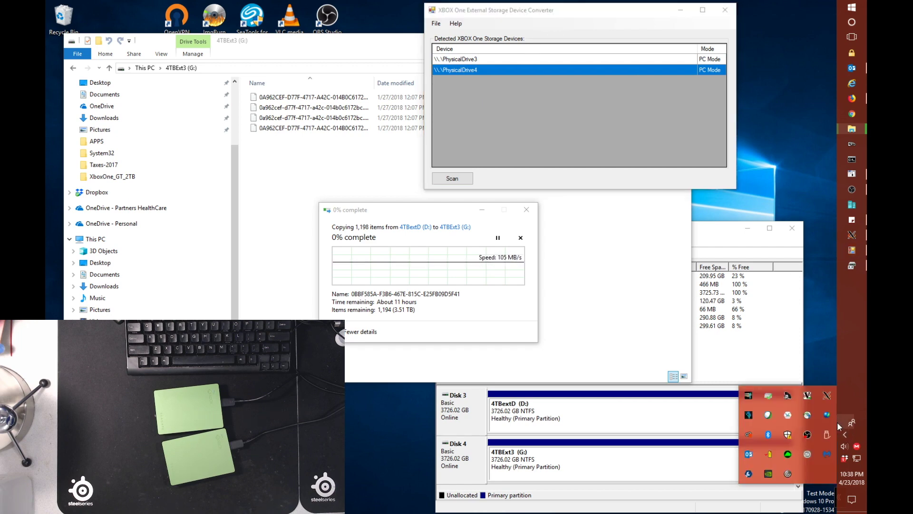
left_click(827, 434)
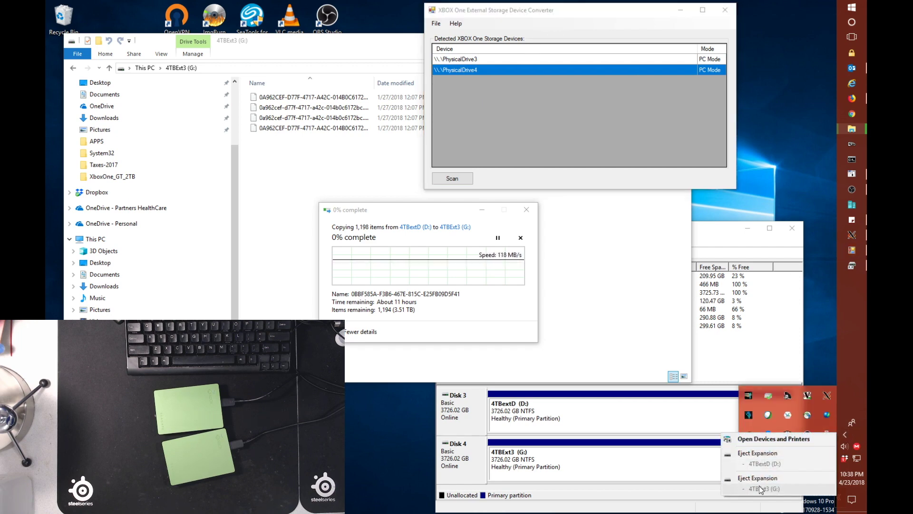